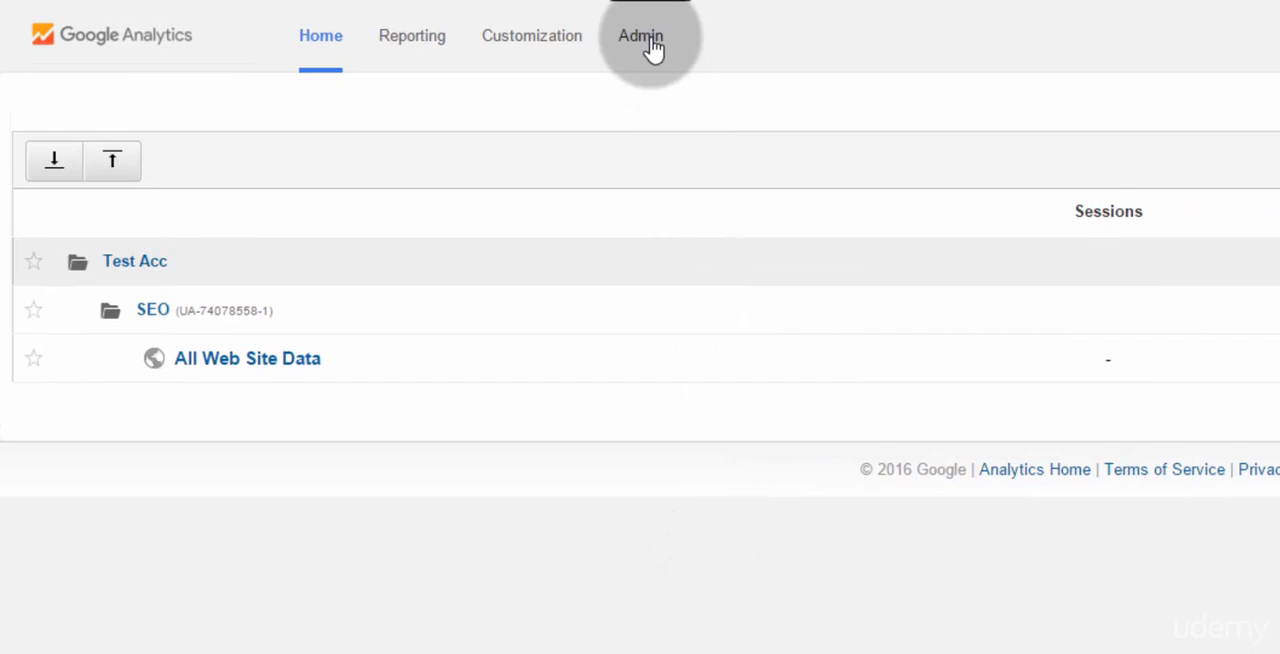
# - Open the property settings of the SEO property in the Test Acc account's administration area
pyautogui.click(652, 47)
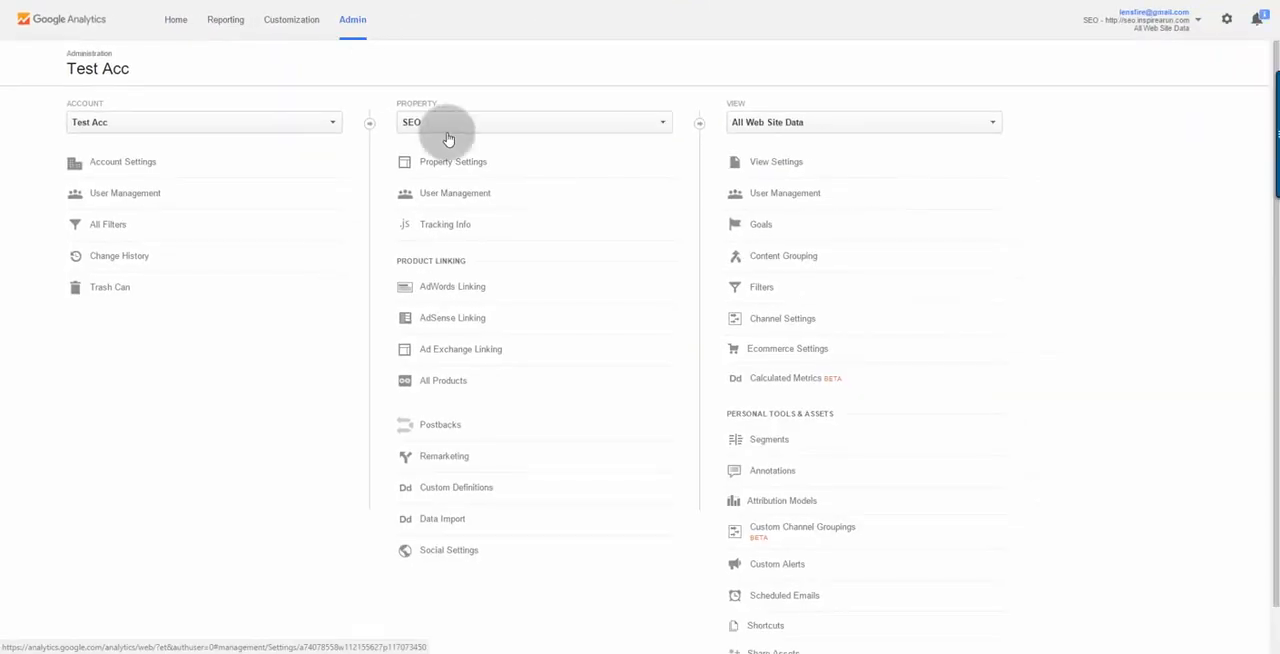
pyautogui.click(506, 123)
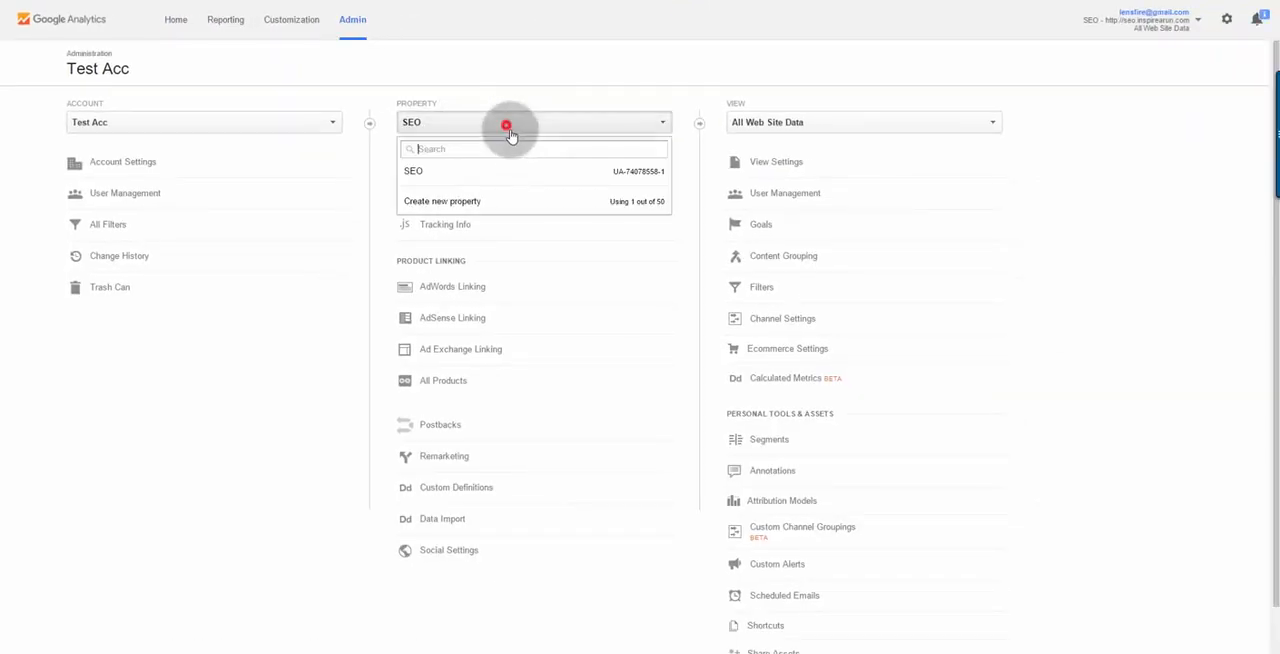
pyautogui.click(490, 100)
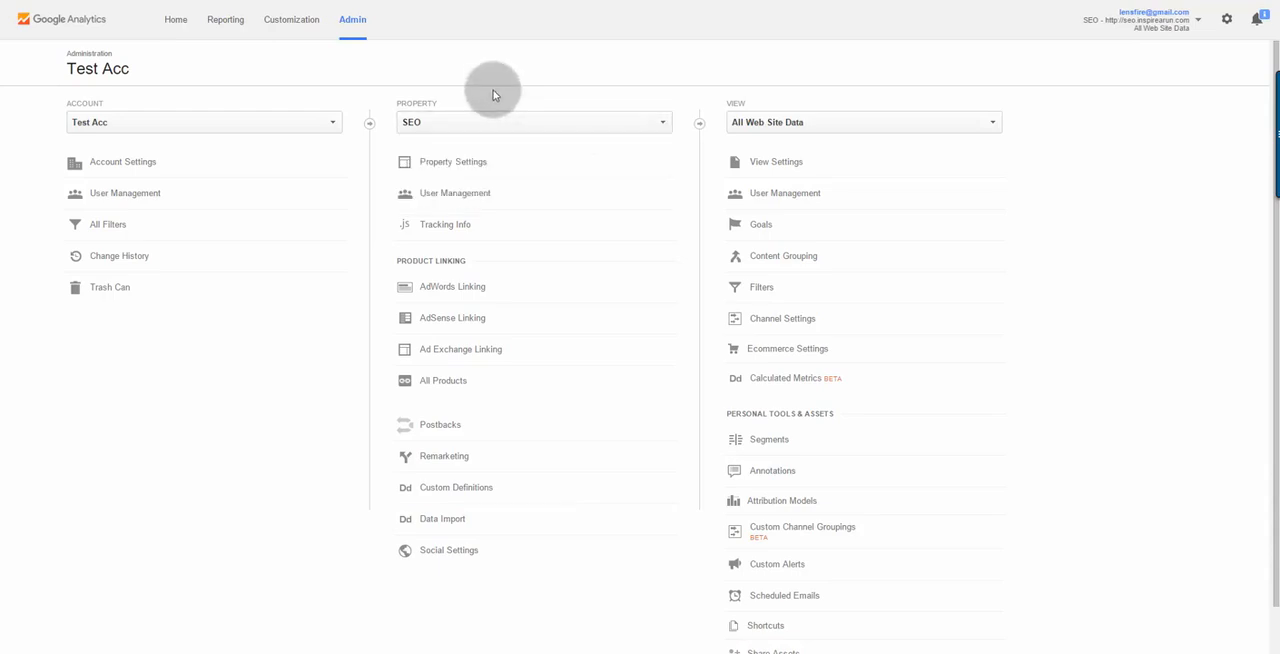
pyautogui.click(462, 168)
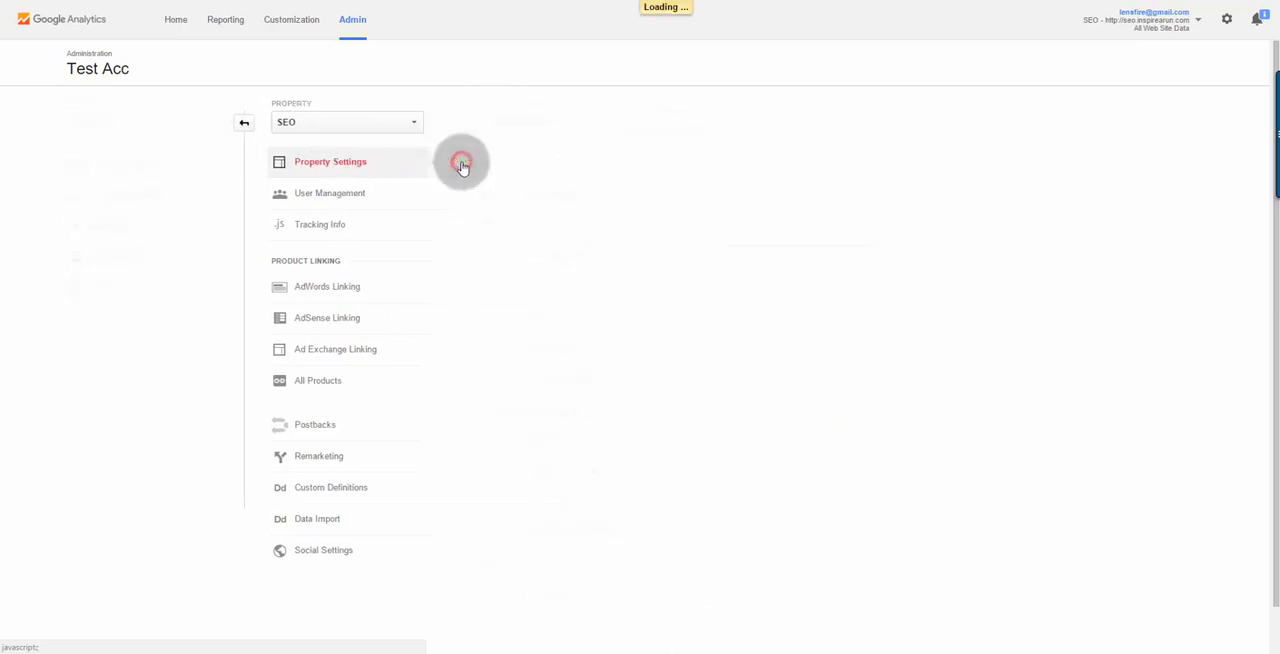
pyautogui.scroll(-1, 461, 168)
pyautogui.scroll(-3, 461, 166)
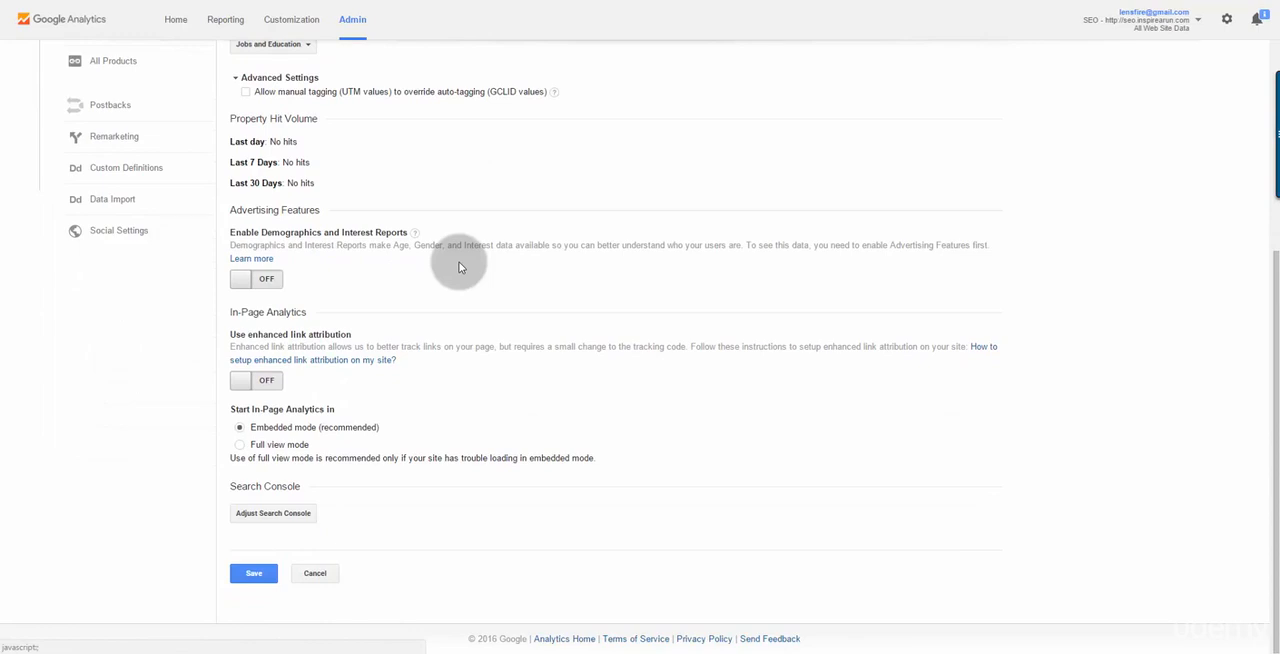
# - Try turning on Demographics and Interest Reports and enhanced link attribution in the SEO property settings
pyautogui.click(268, 290)
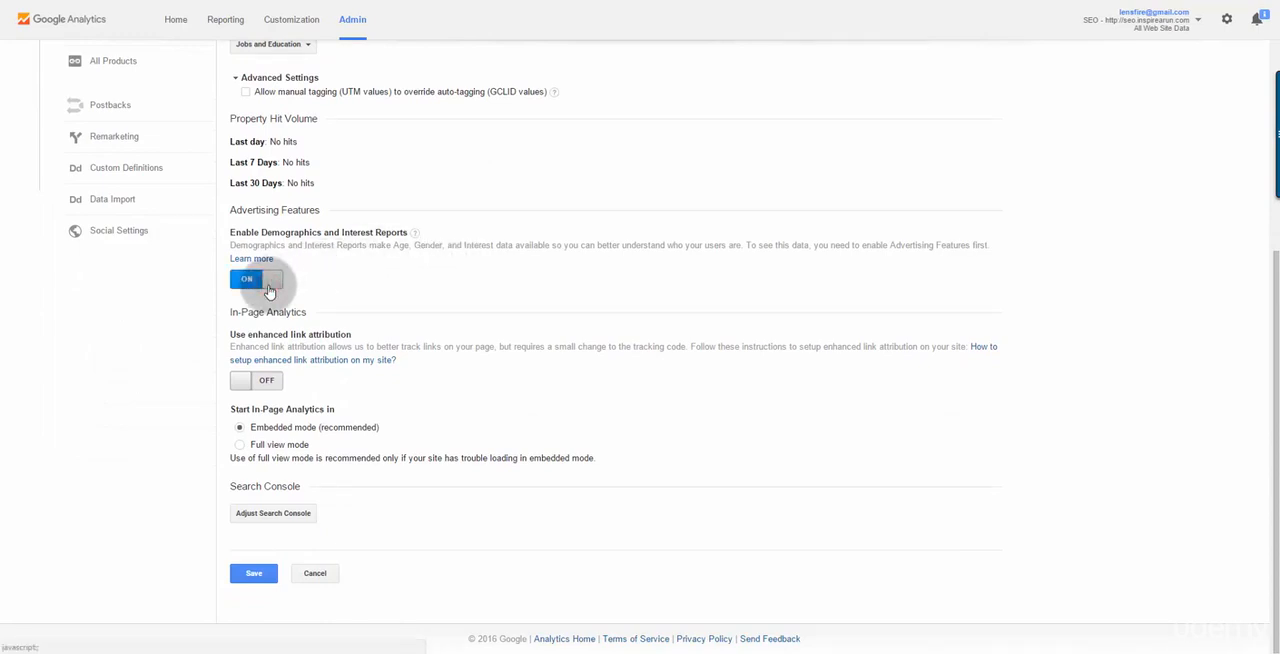
pyautogui.click(267, 381)
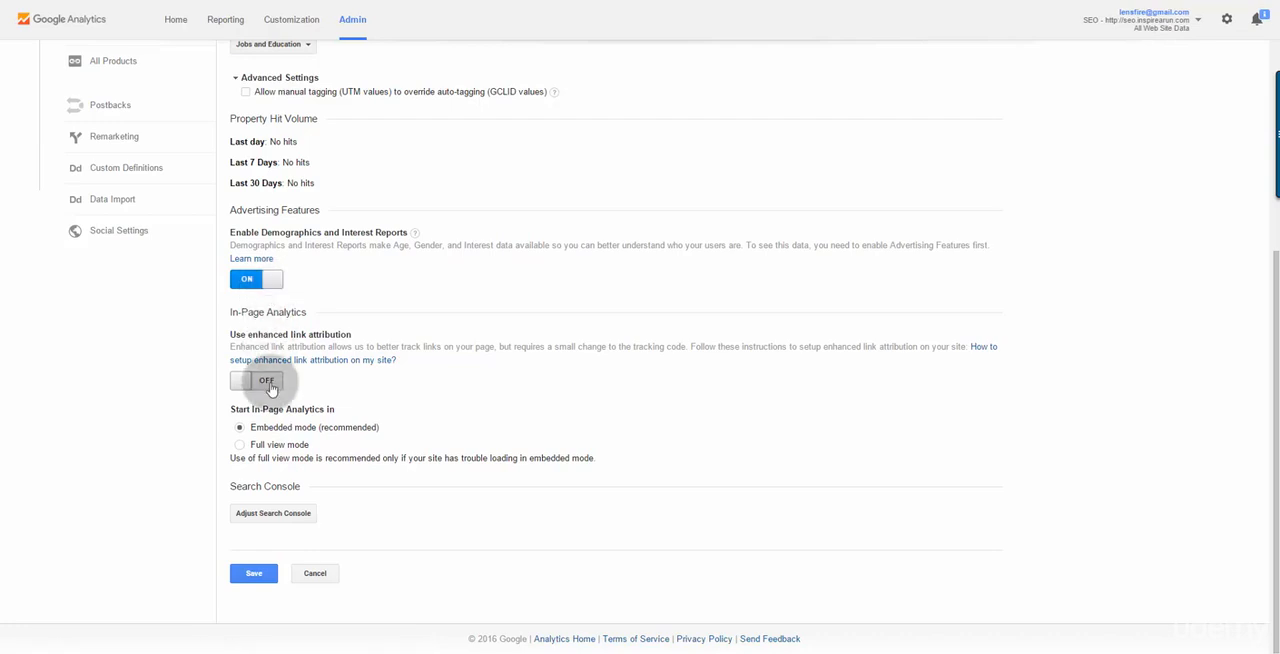
pyautogui.click(267, 381)
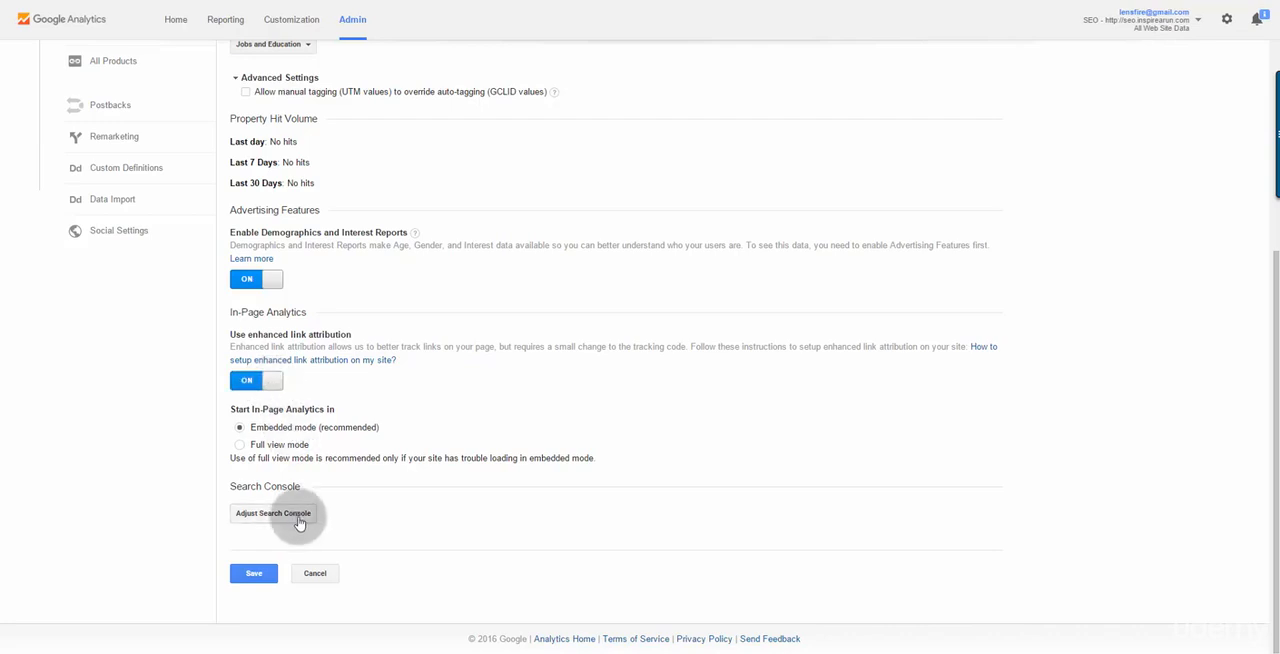
pyautogui.click(273, 514)
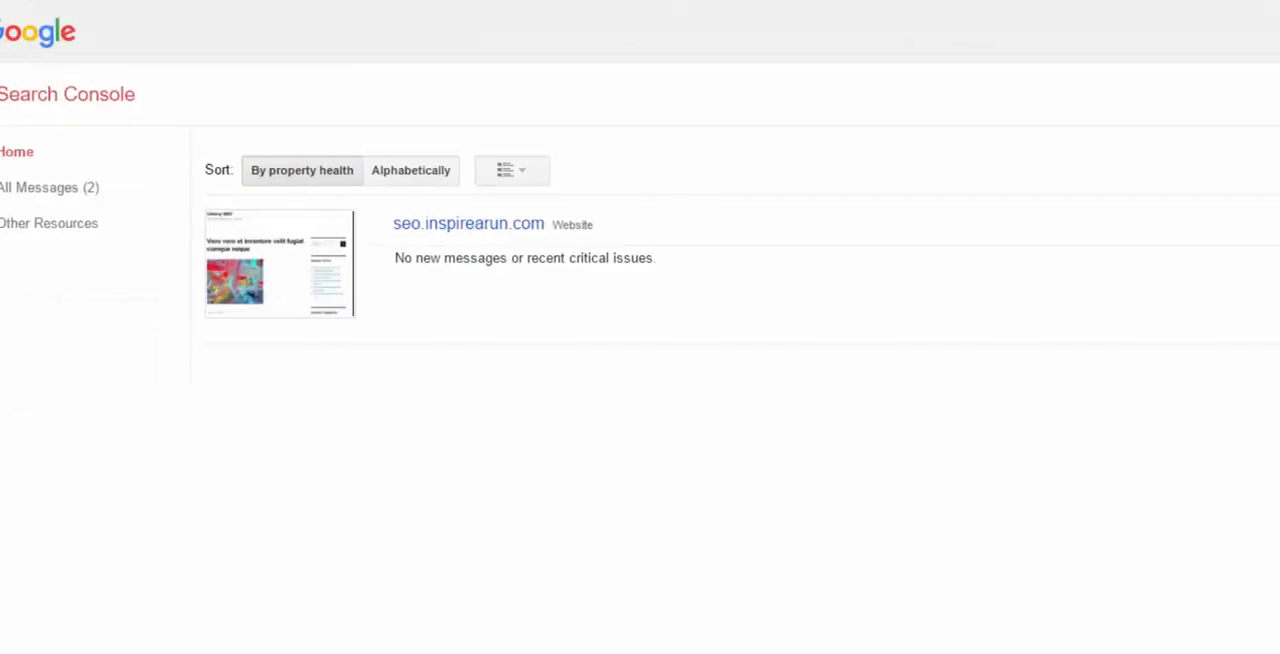
pyautogui.click(553, 0)
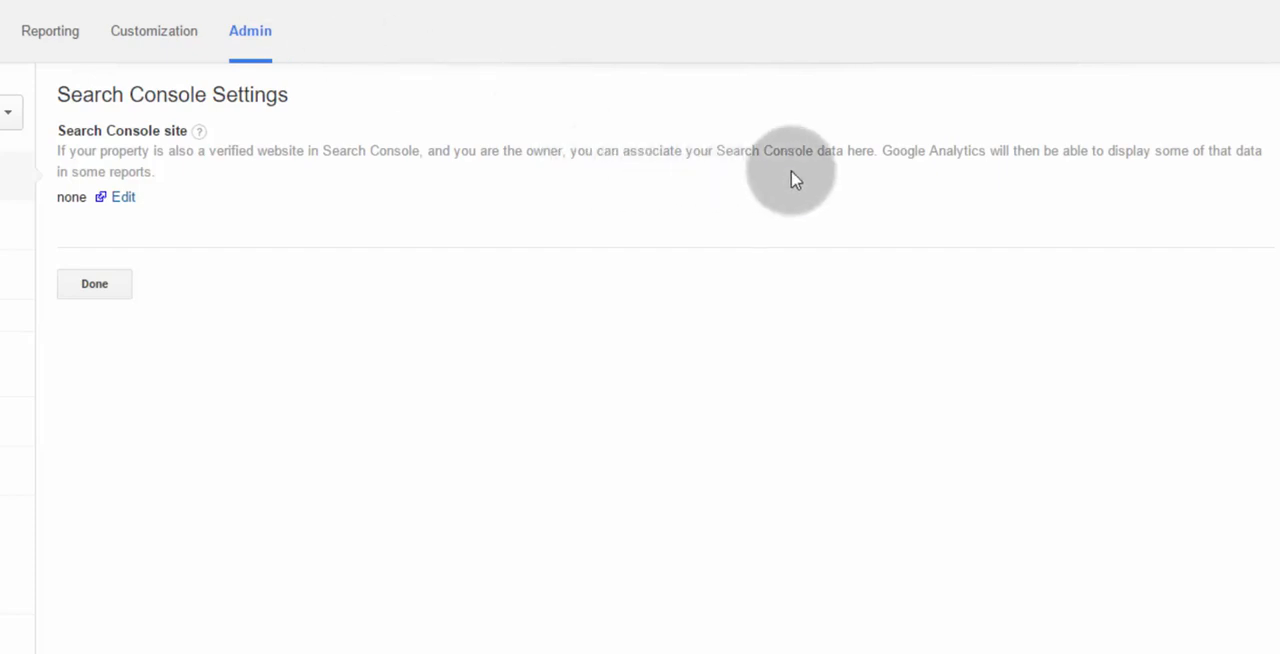
pyautogui.click(123, 199)
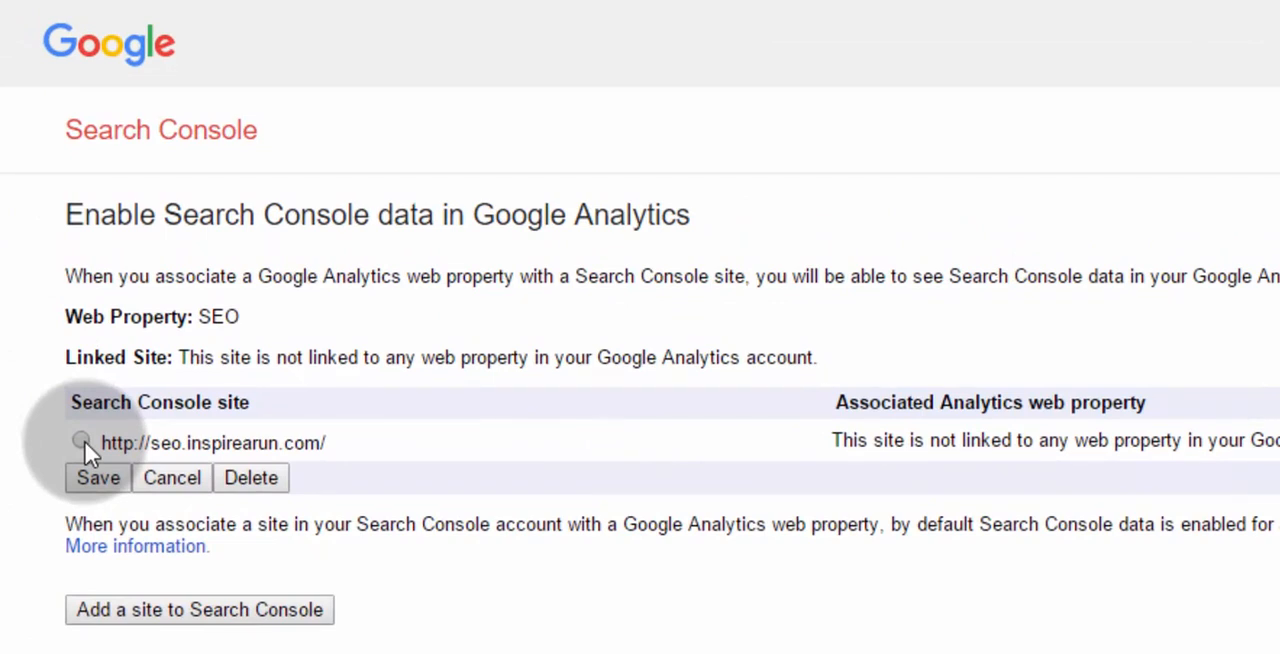
pyautogui.click(82, 441)
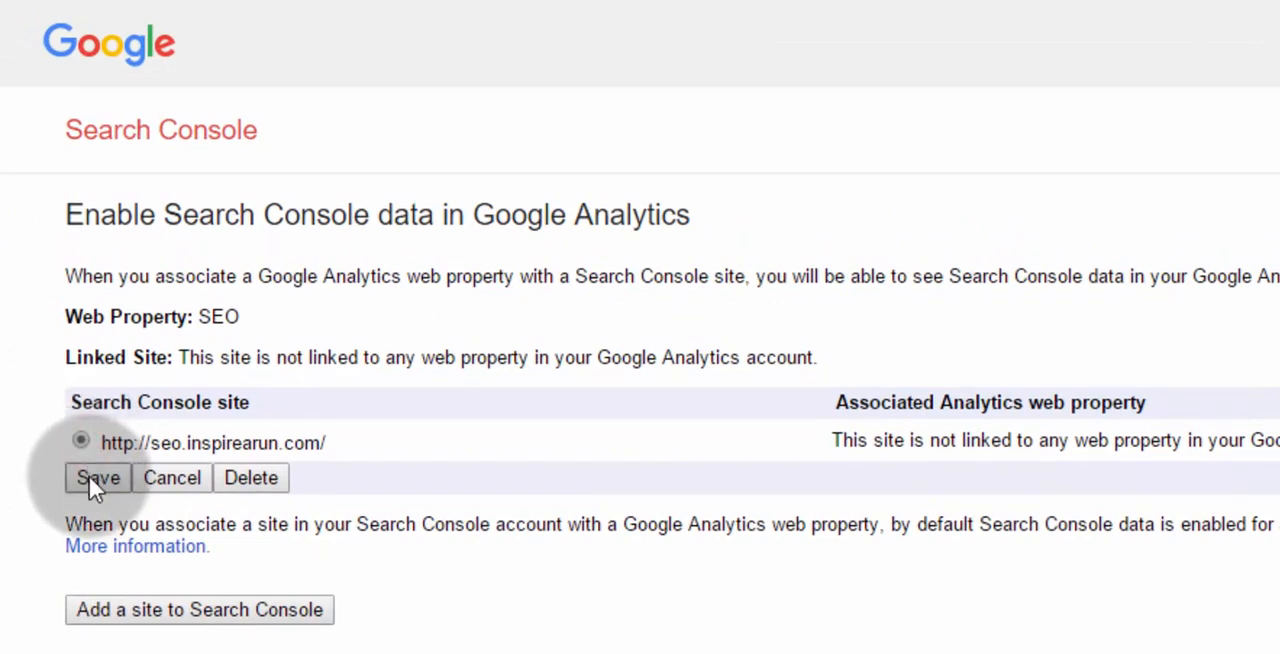
pyautogui.click(89, 476)
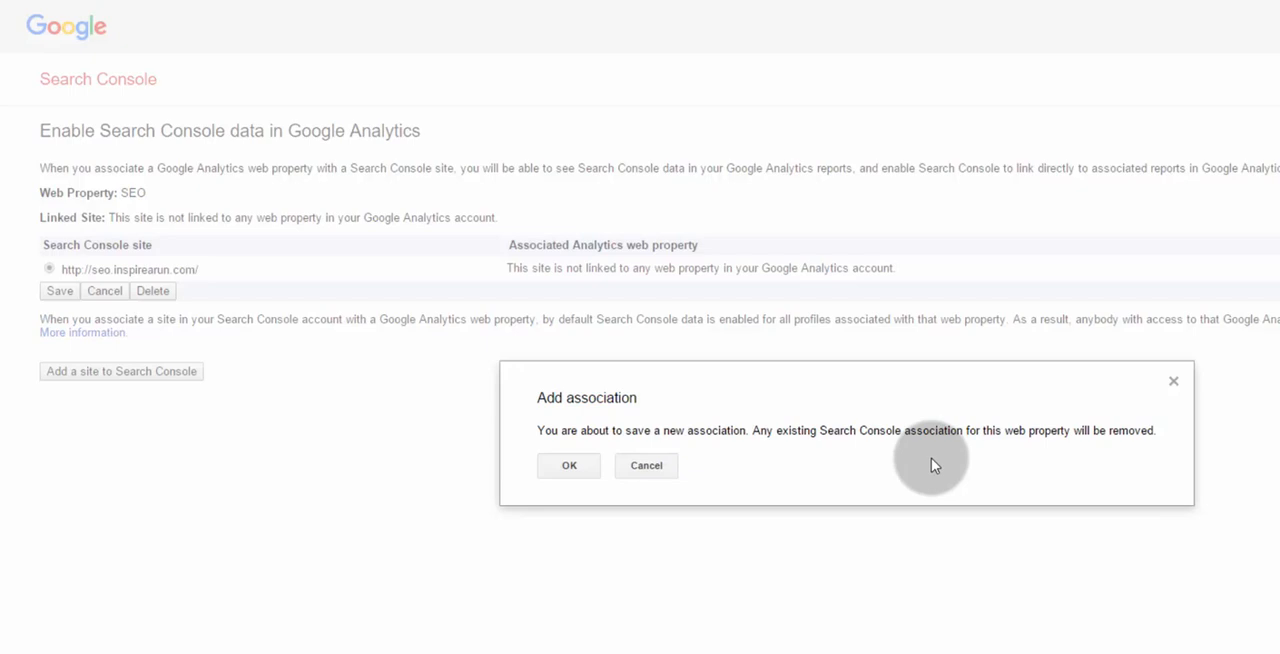
pyautogui.click(581, 465)
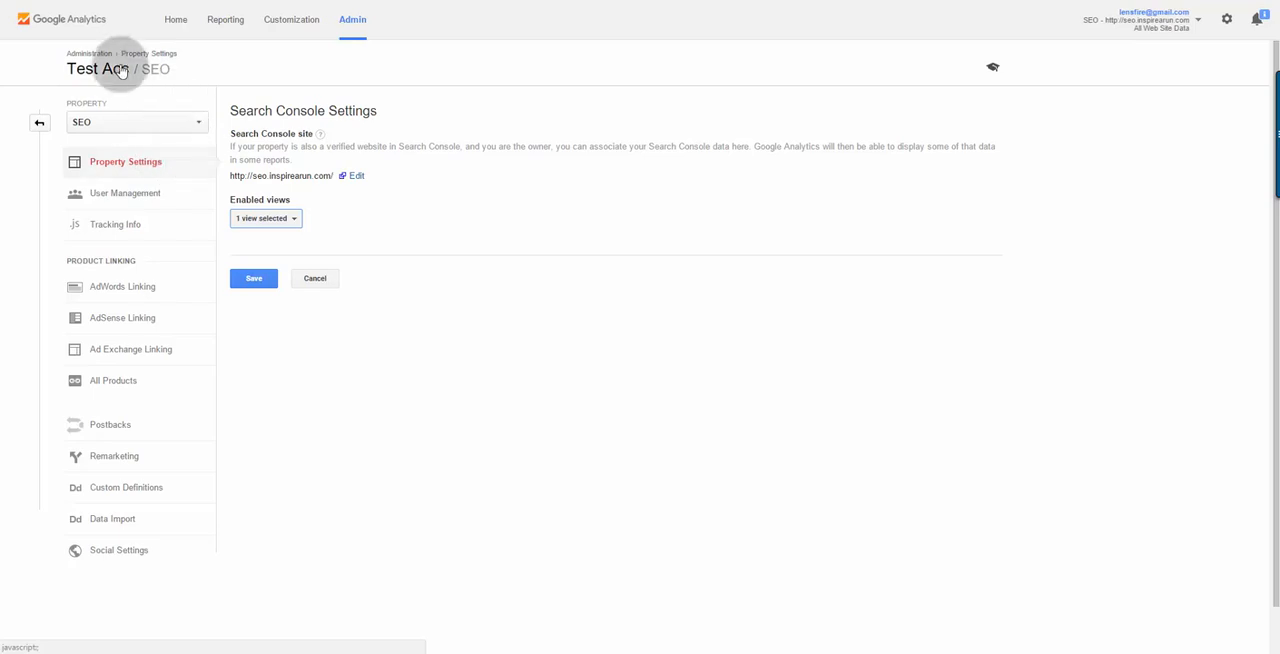
pyautogui.click(254, 279)
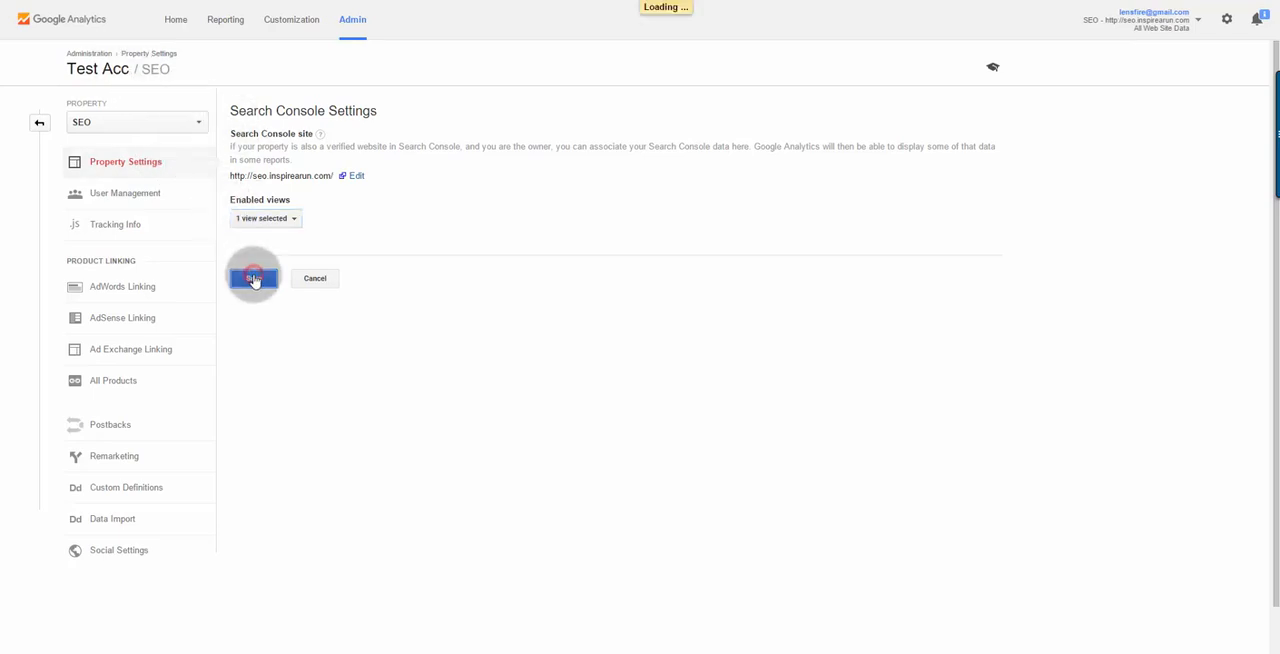
# - Enable Demographics and Interest Reports and enhanced link attribution for the SEO property, and submit the property settings
pyautogui.scroll(-5, 280, 280)
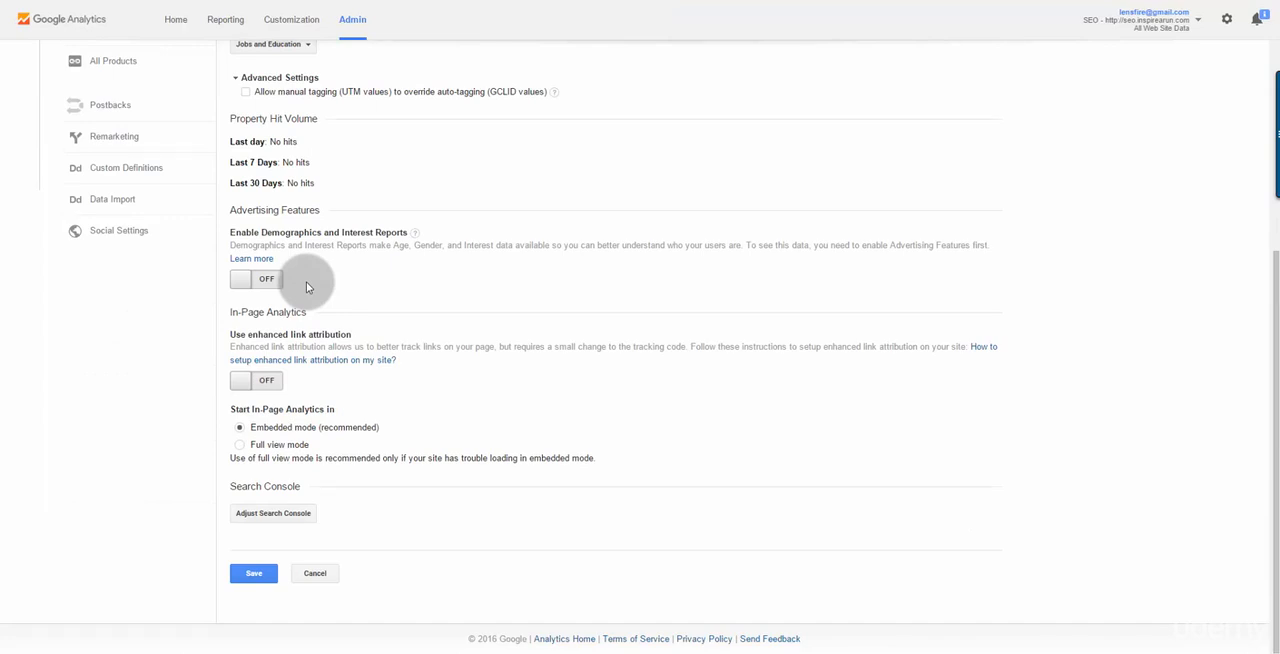
pyautogui.click(263, 280)
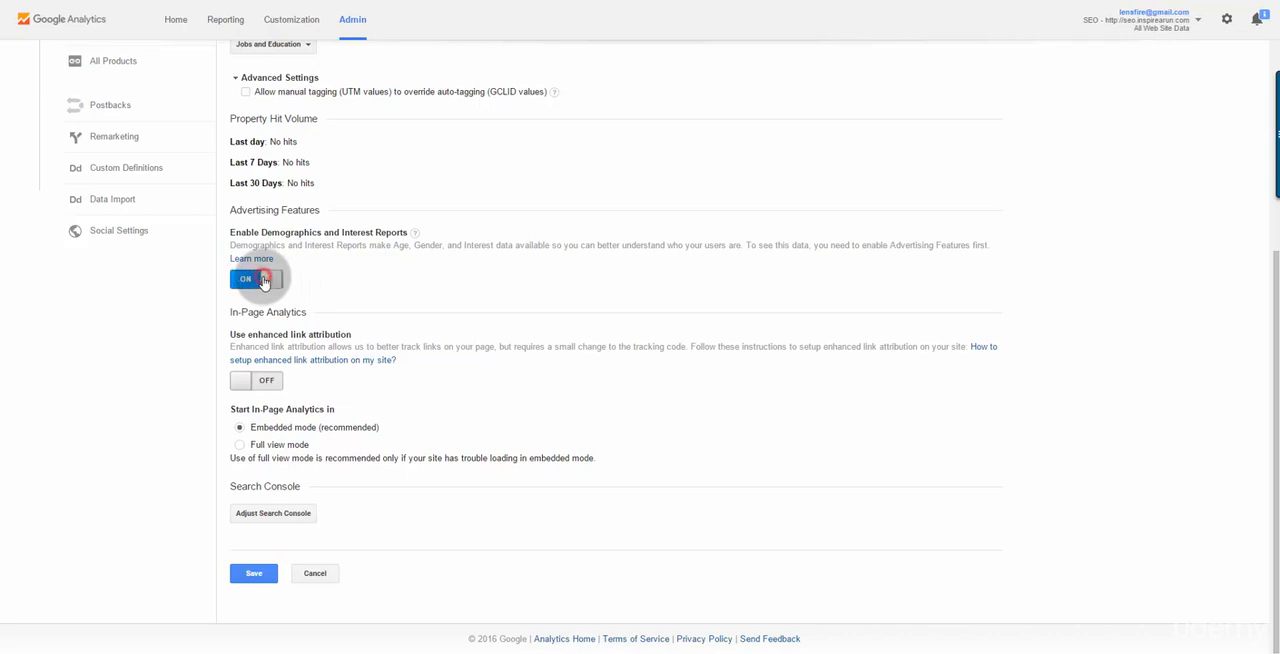
pyautogui.click(264, 382)
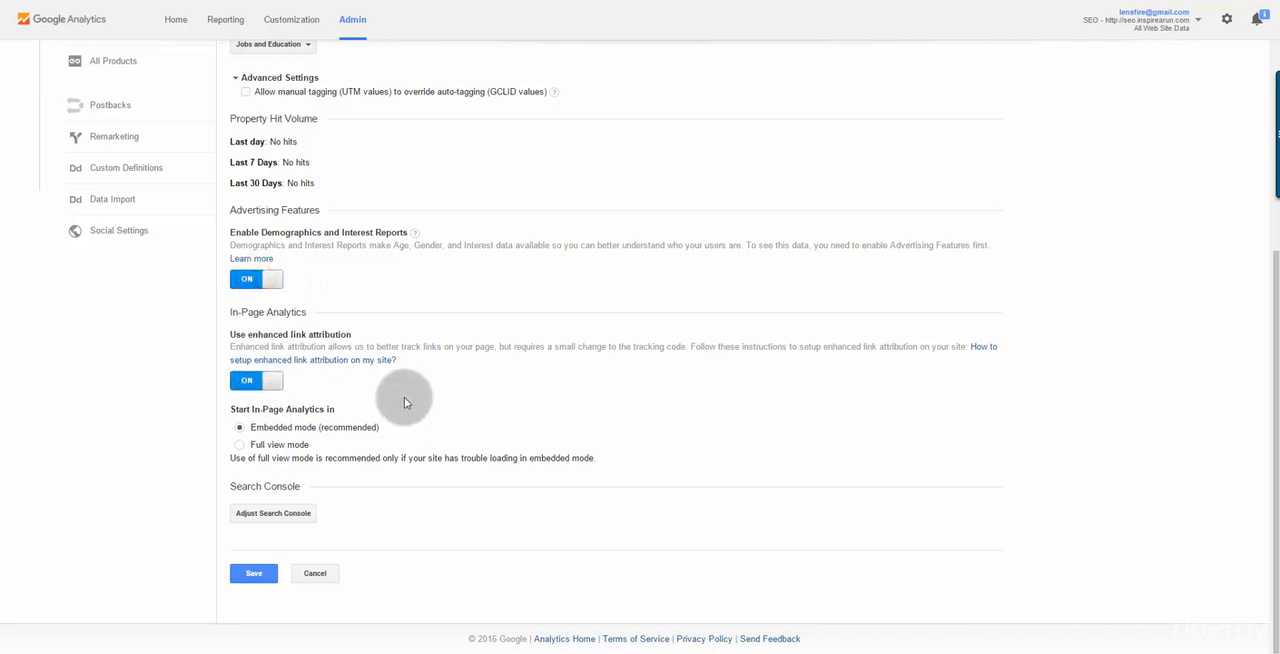
pyautogui.click(255, 590)
# - Set the property's default view to All Web Site Data and save the property settings
pyautogui.scroll(2, 422, 389)
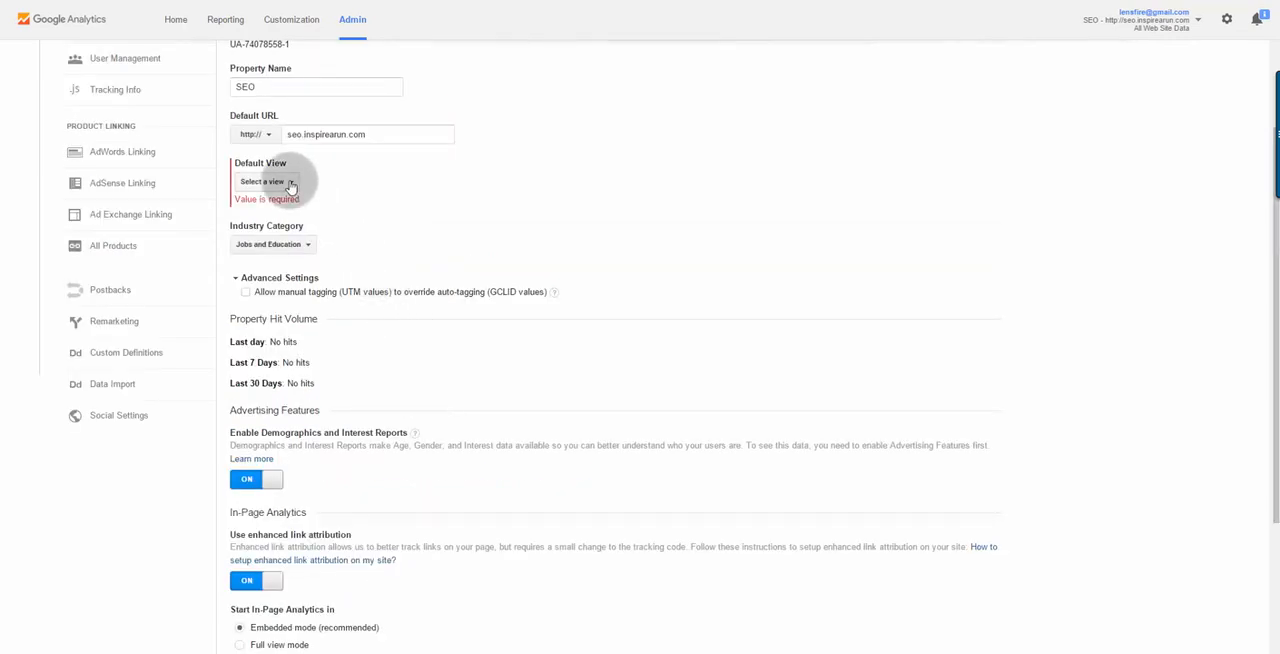
pyautogui.click(290, 183)
pyautogui.click(303, 229)
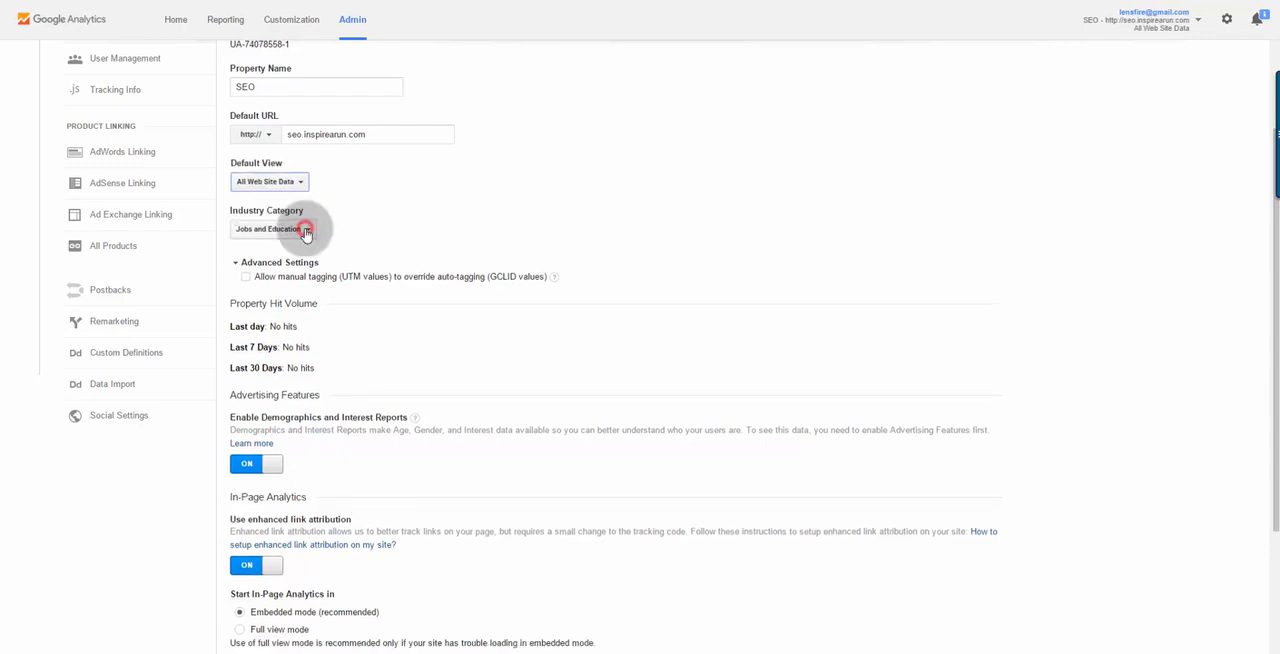
pyautogui.scroll(-2, 442, 232)
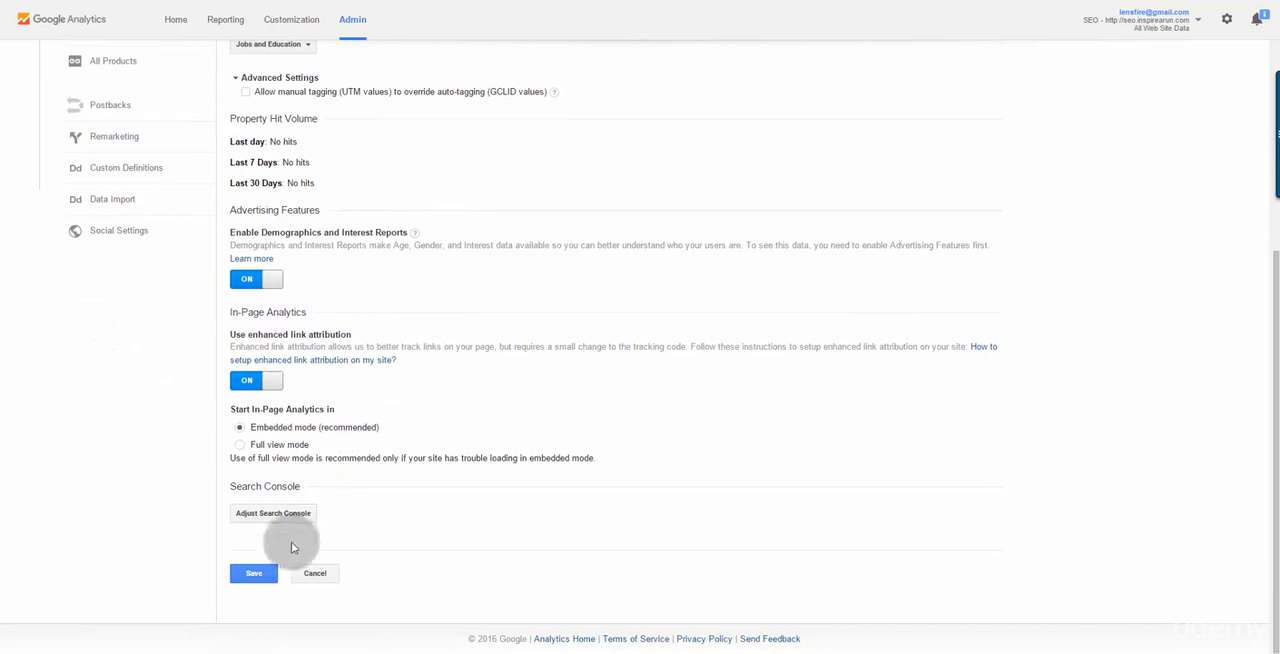
pyautogui.click(254, 573)
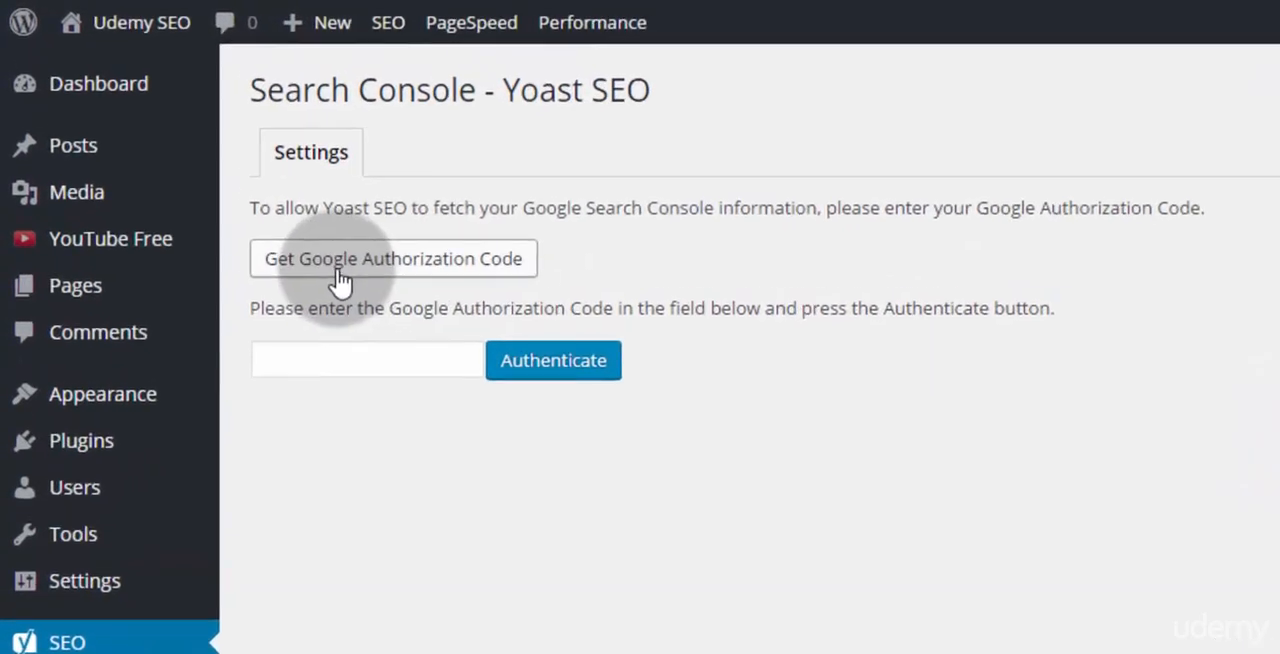
# - In WordPress, request a Google authorization code for Yoast SEO, allow access to Search Console data, and copy the code
pyautogui.click(457, 272)
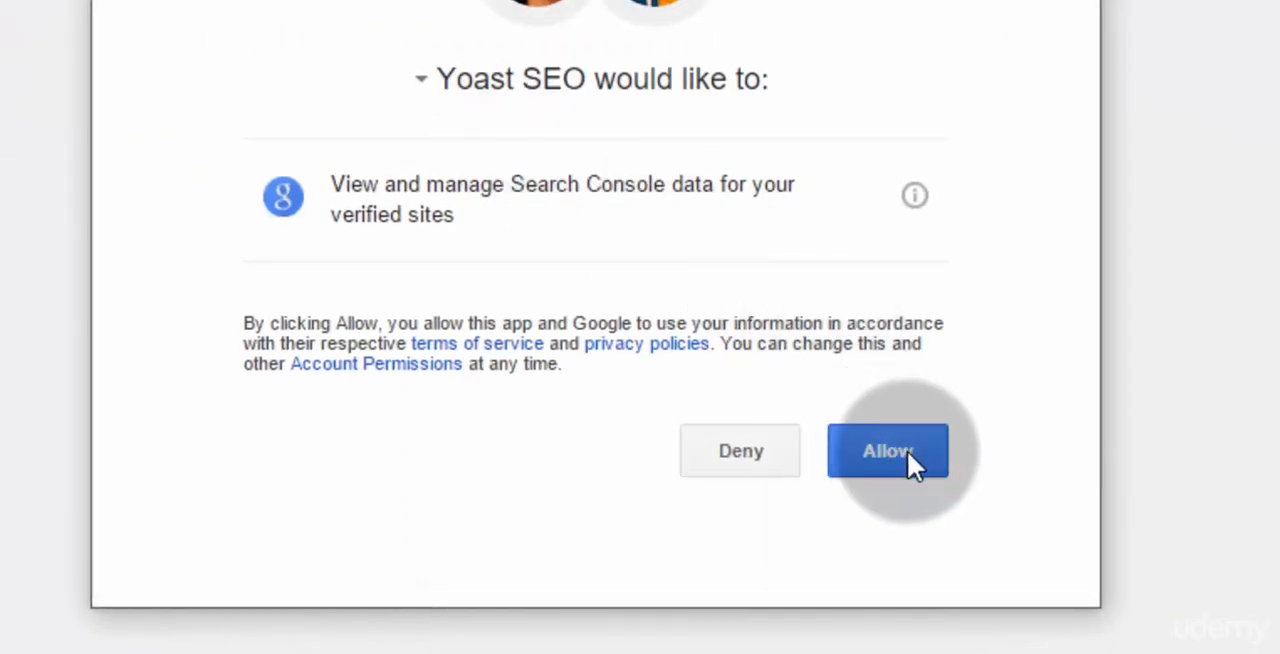
pyautogui.click(907, 450)
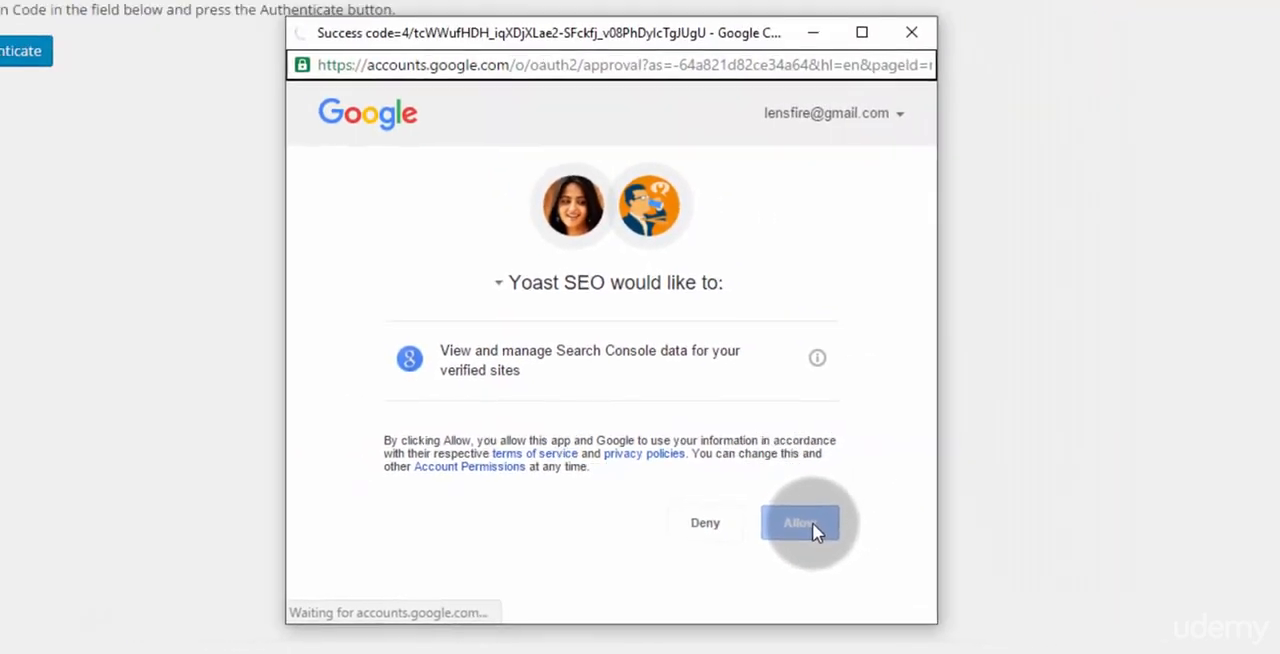
pyautogui.click(538, 193)
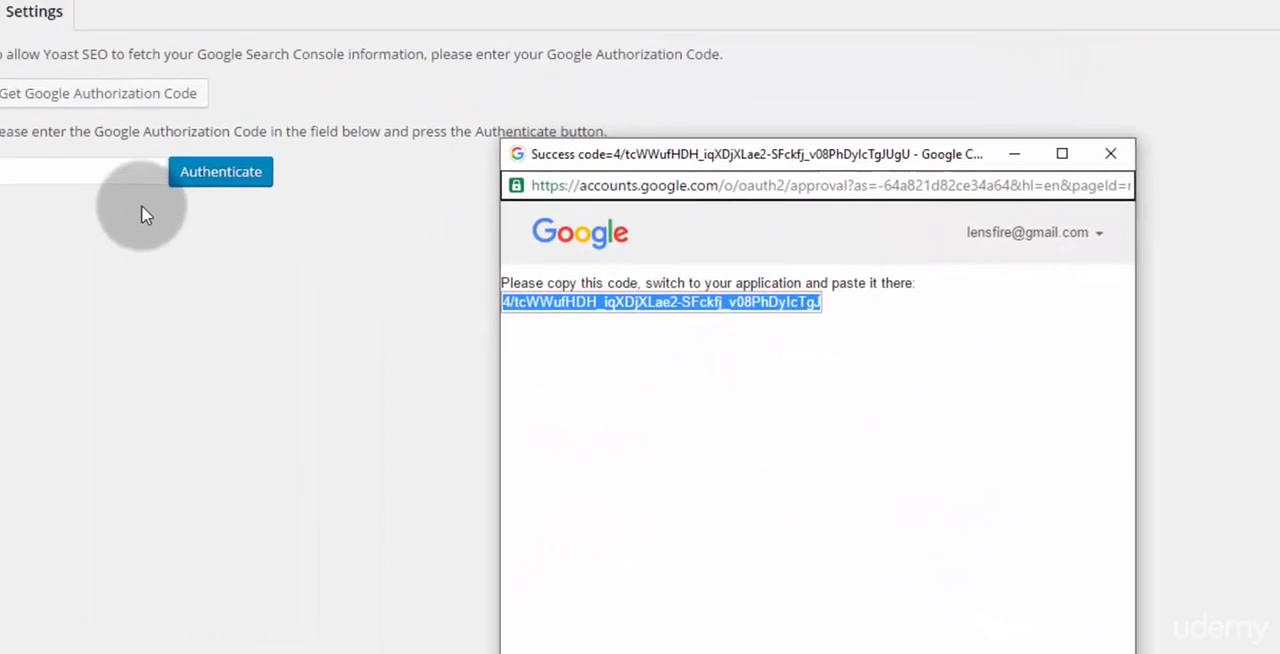
pyautogui.click(237, 277)
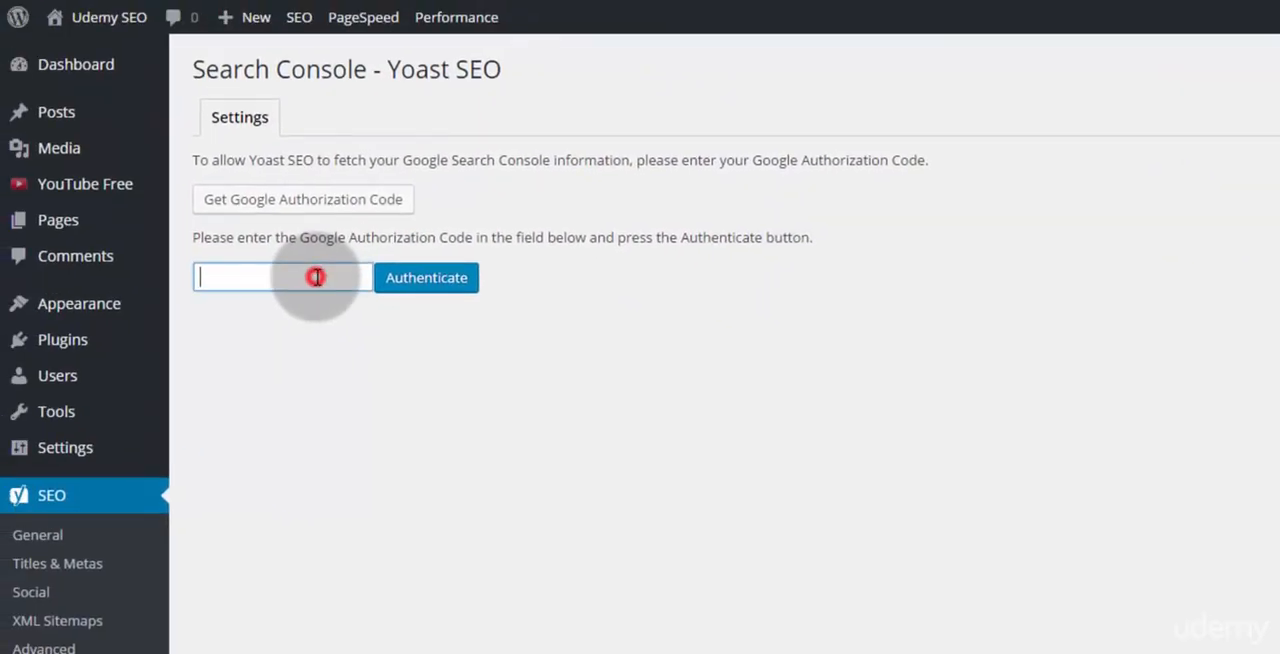
pyautogui.click(445, 284)
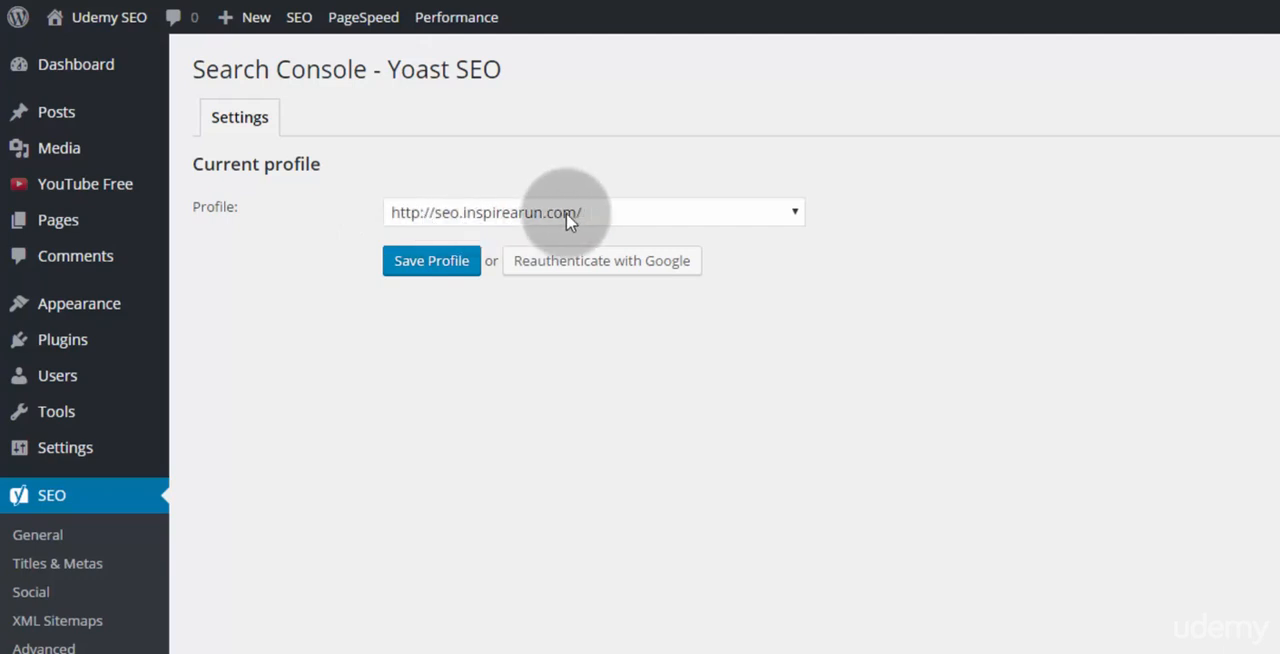
pyautogui.click(432, 261)
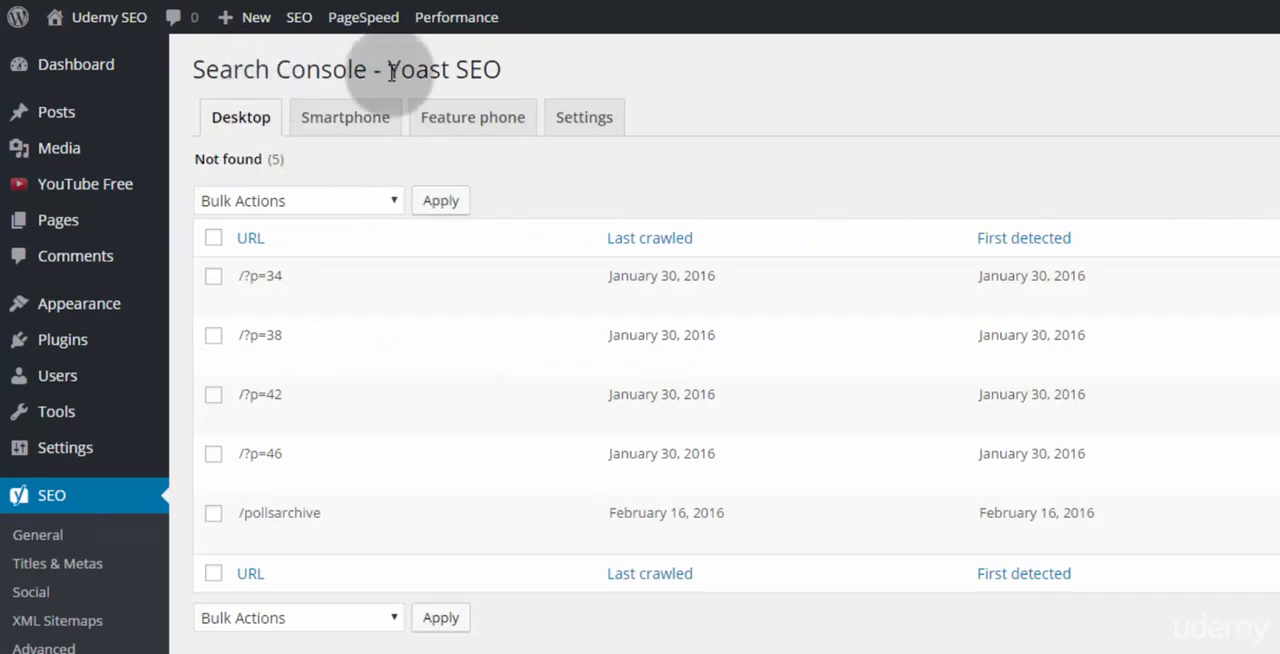
pyautogui.moveTo(509, 520)
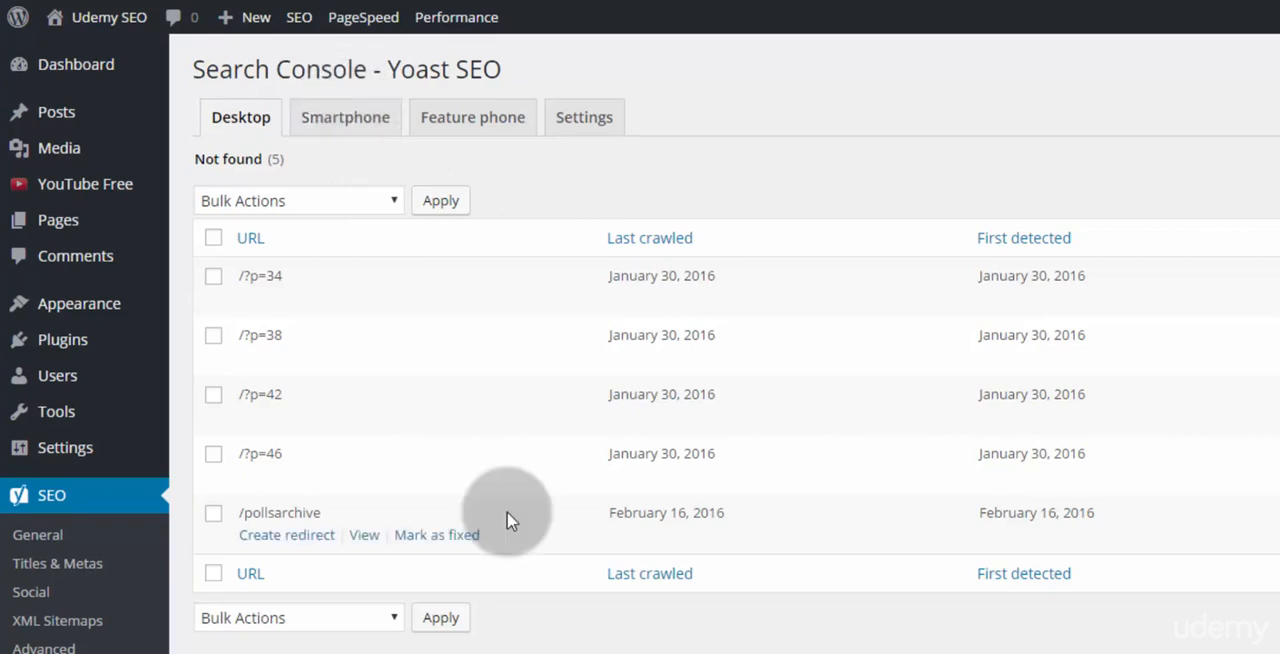